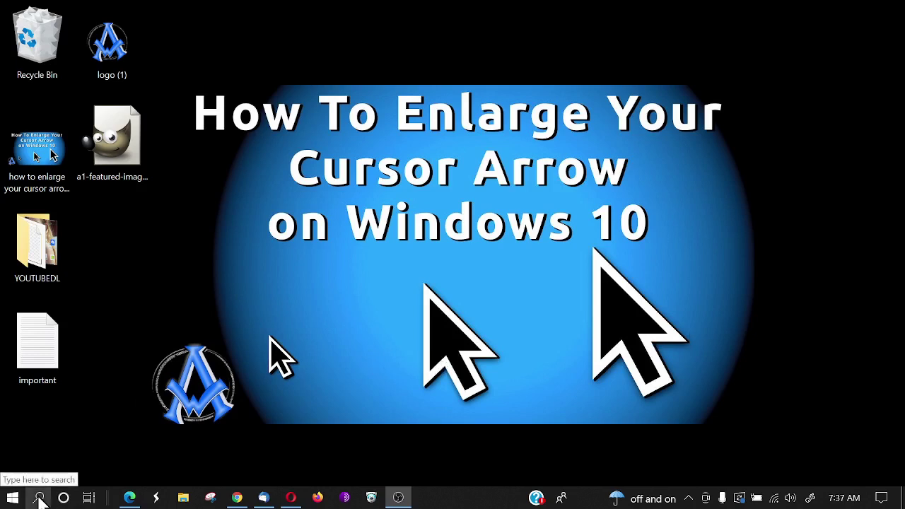
Search Windows for 'change you mouse' and open the Mouse settings result
left_click(38, 497)
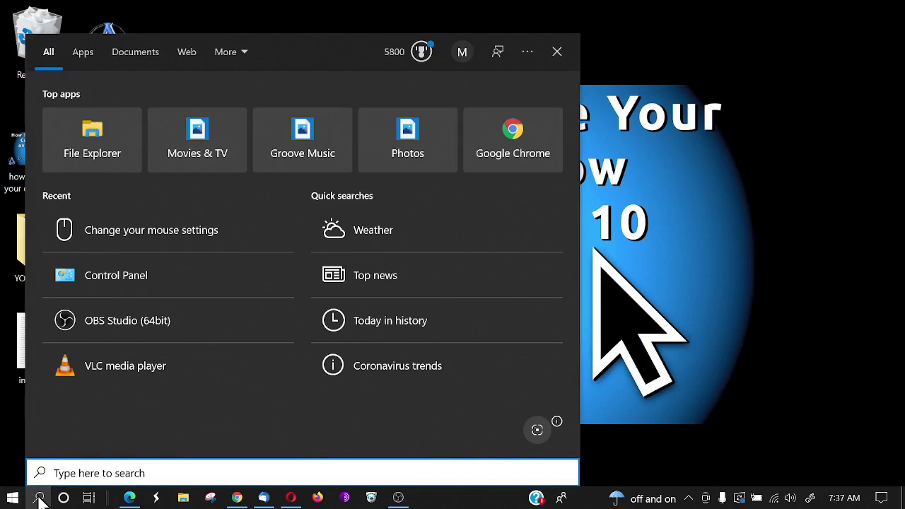
type("change you ")
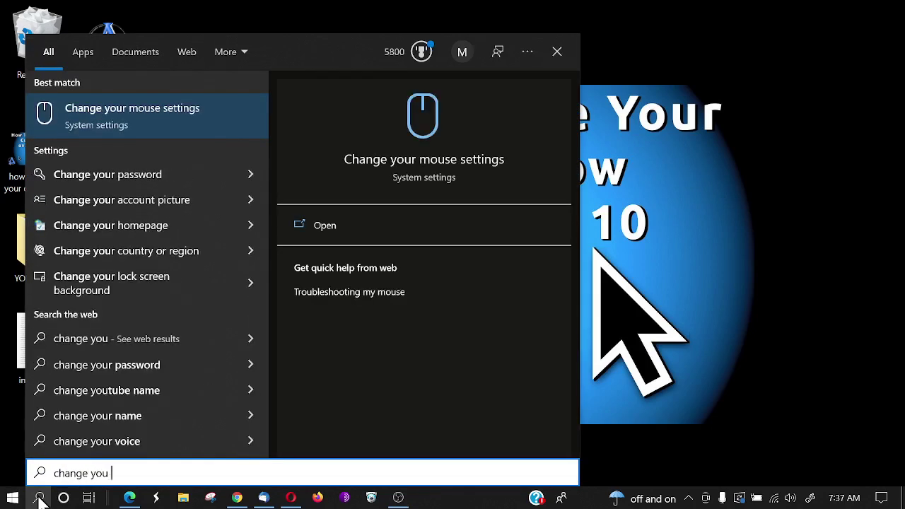
type("mouse")
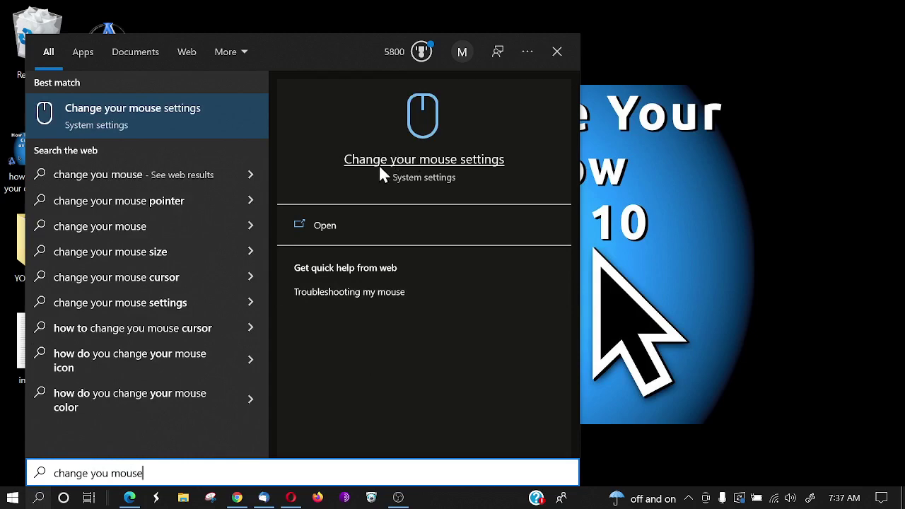
left_click(460, 160)
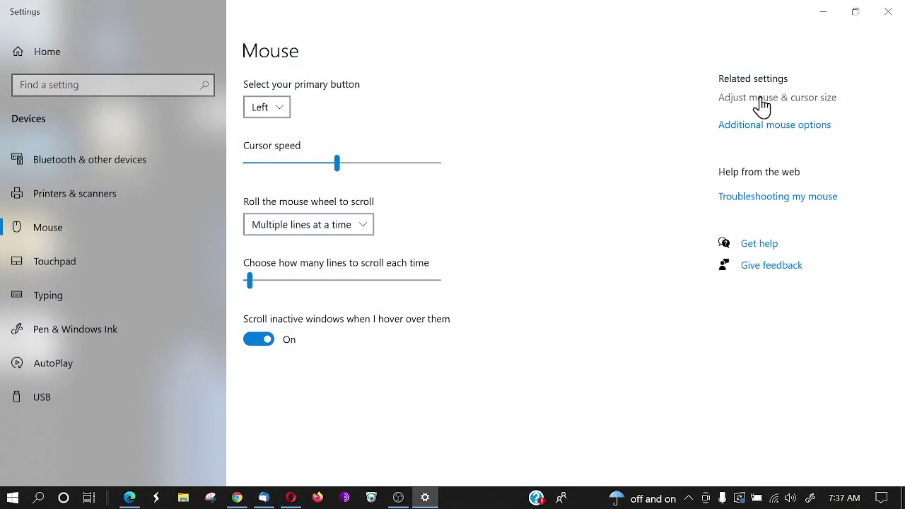
Open the mouse and cursor size page and drag the pointer size slider to its maximum
left_click(762, 99)
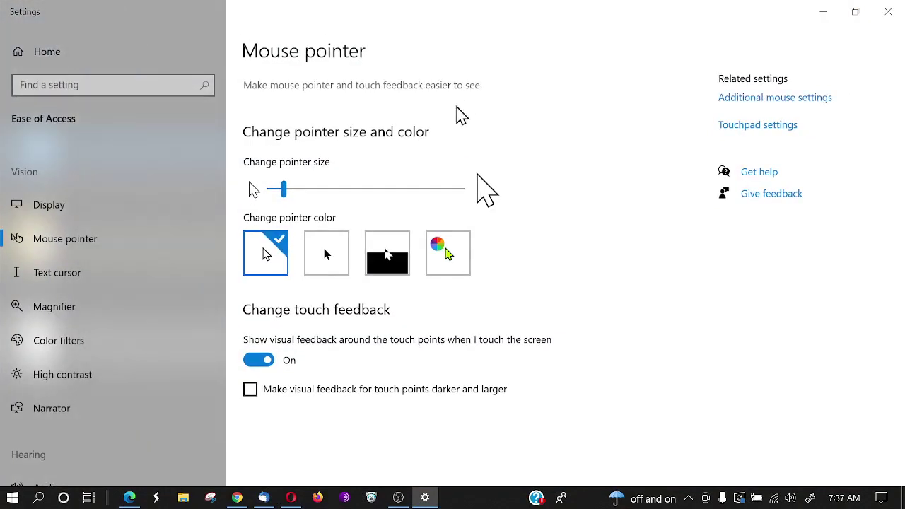
left_click(285, 191)
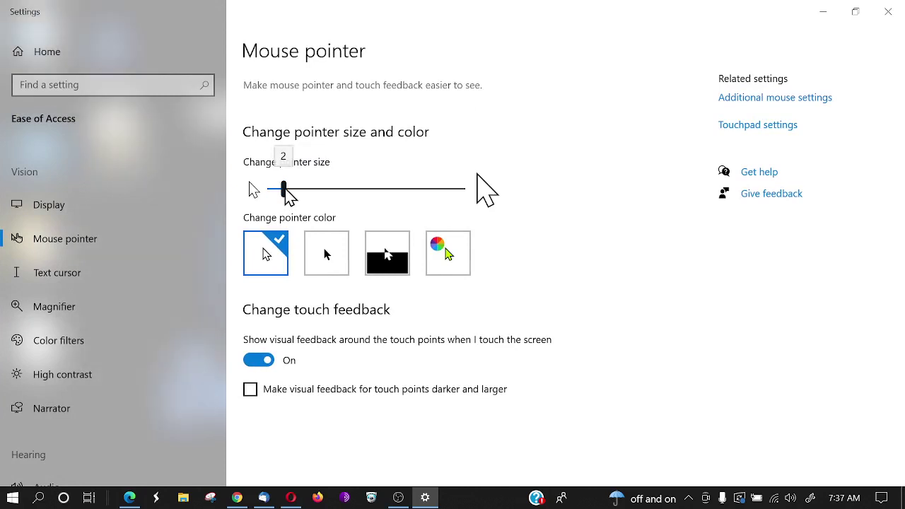
left_click_drag(286, 189, 463, 190)
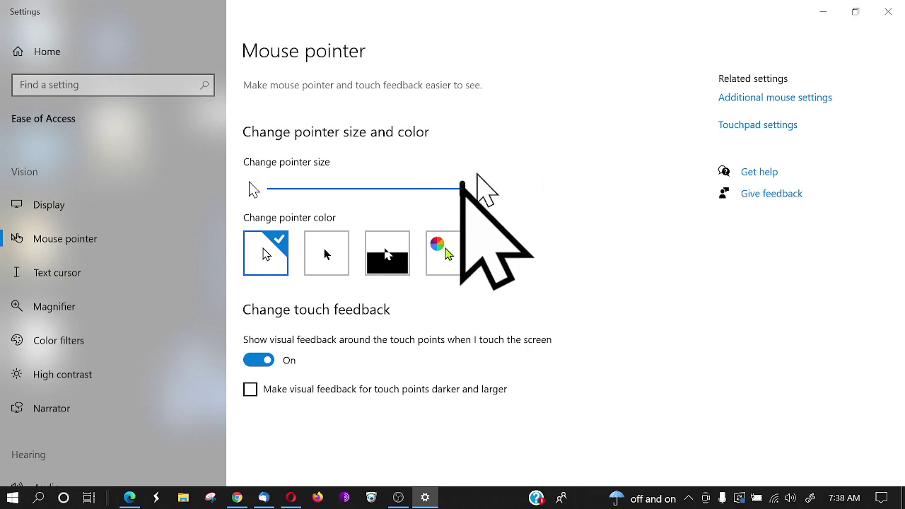
left_click_drag(462, 185, 519, 171)
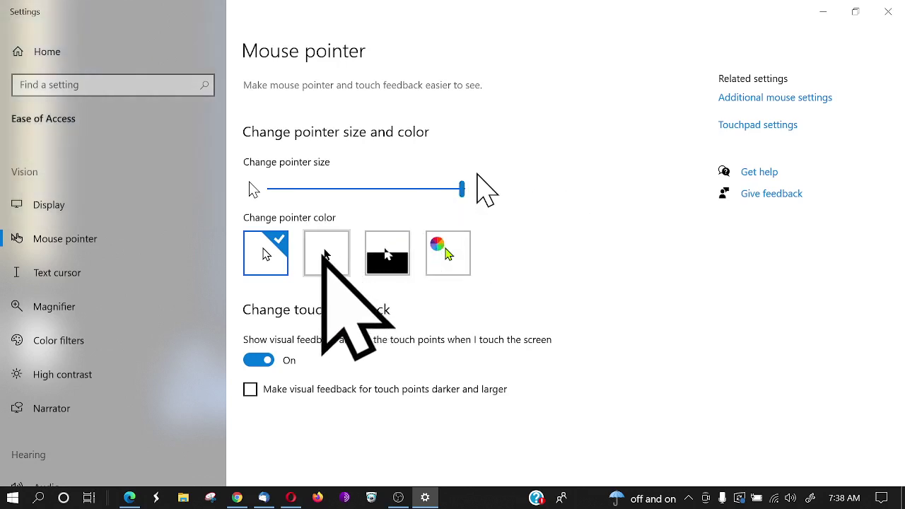
Try black, inverted, and purple and green custom pointer colours, then revert to a small white pointer
left_click(324, 257)
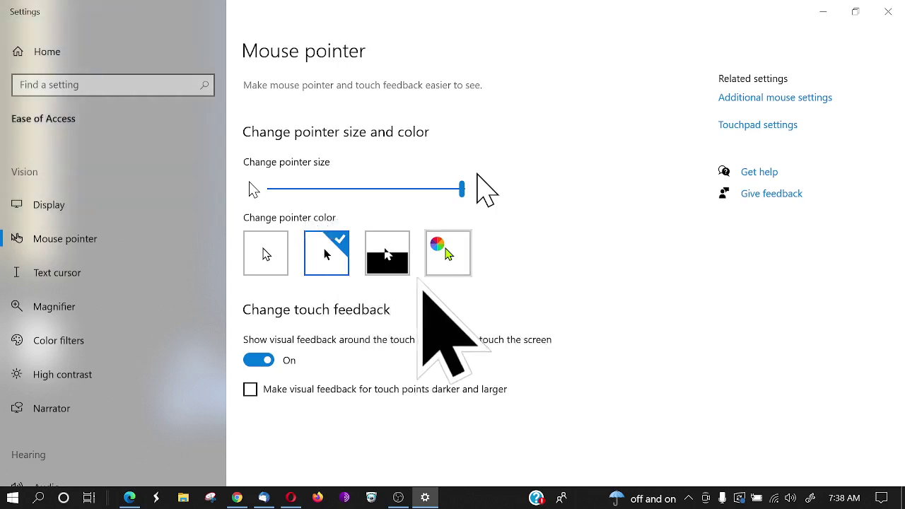
left_click(381, 251)
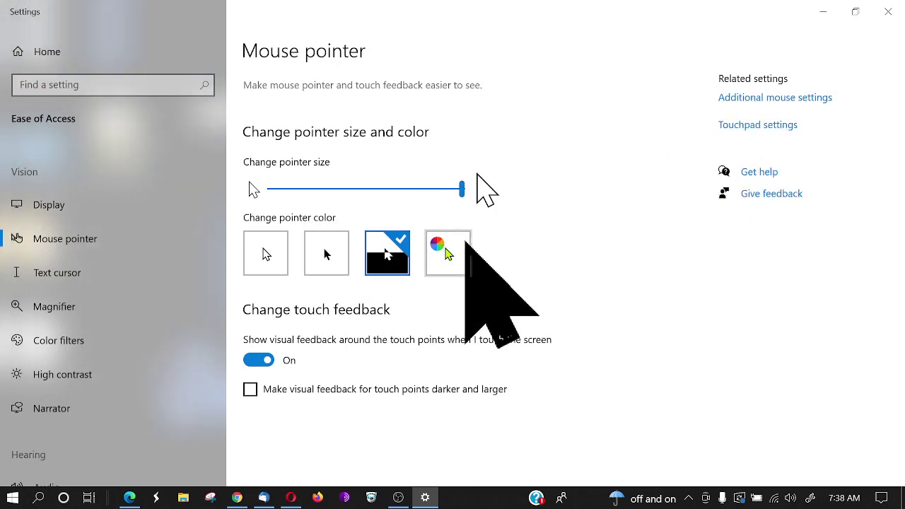
left_click(456, 249)
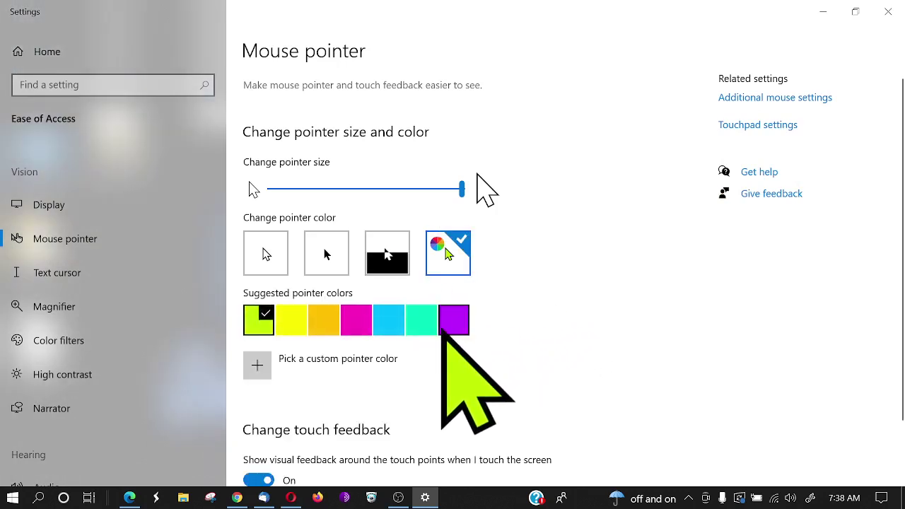
left_click(450, 326)
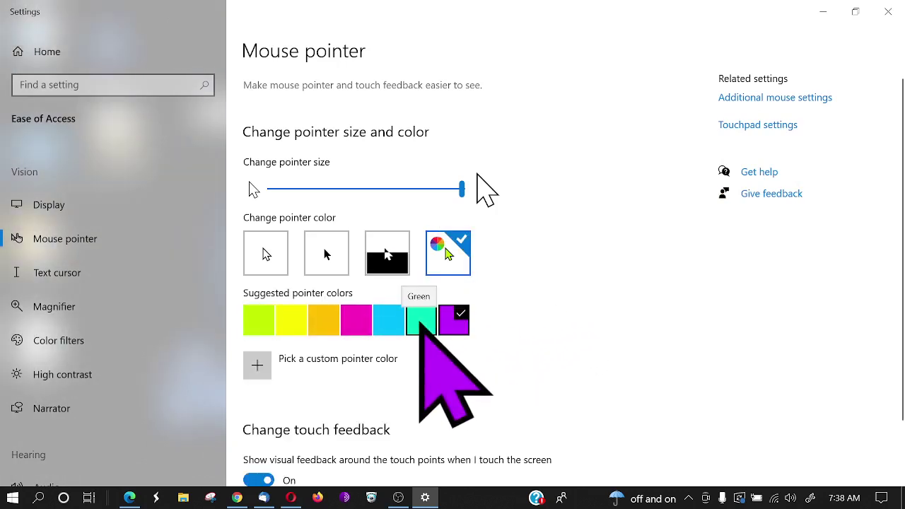
left_click(421, 325)
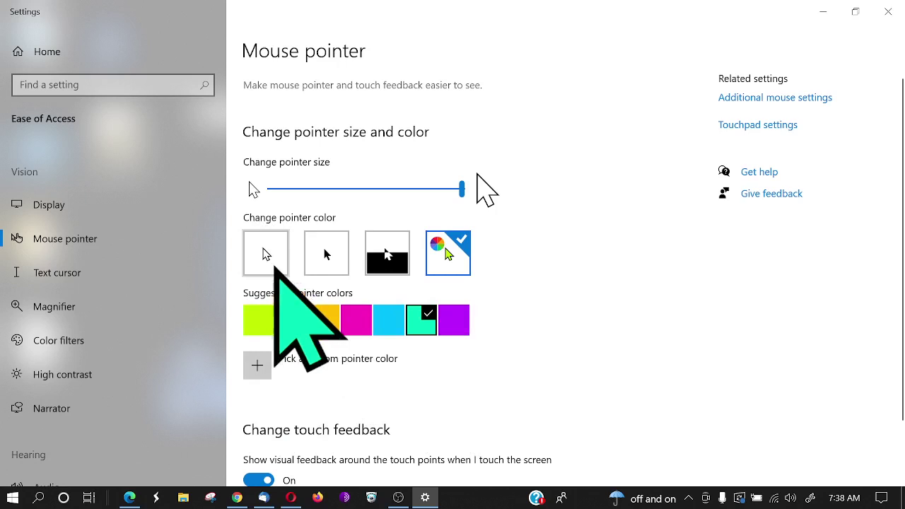
left_click(263, 249)
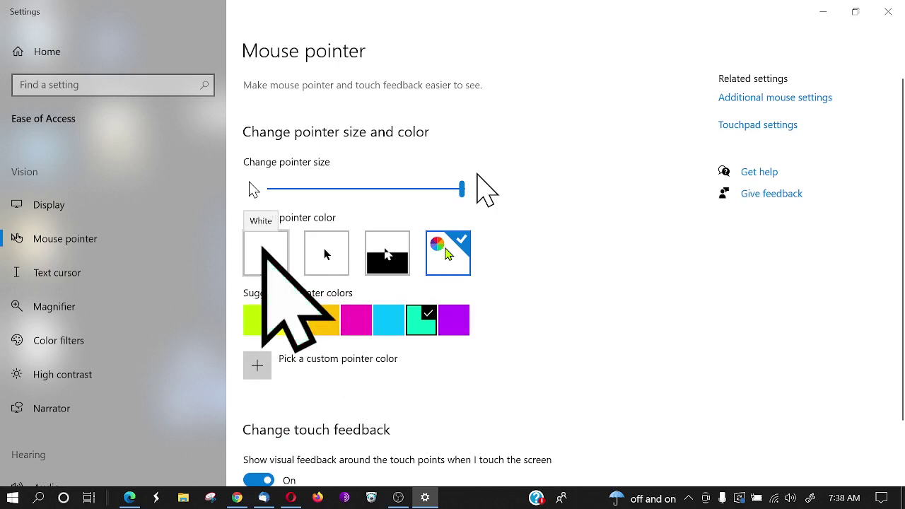
left_click_drag(456, 188, 311, 191)
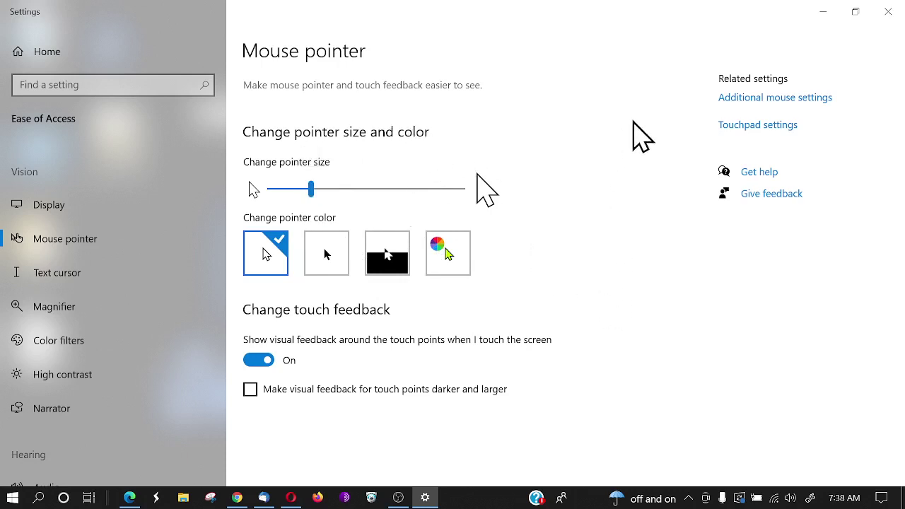
Return to the Mouse page, open Additional mouse options, and centre the Mouse Properties dialog
left_click(748, 99)
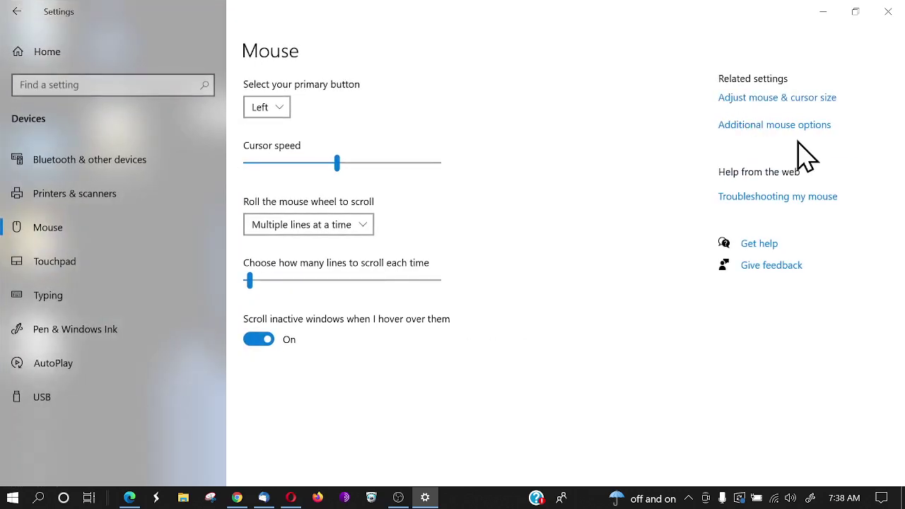
left_click(796, 130)
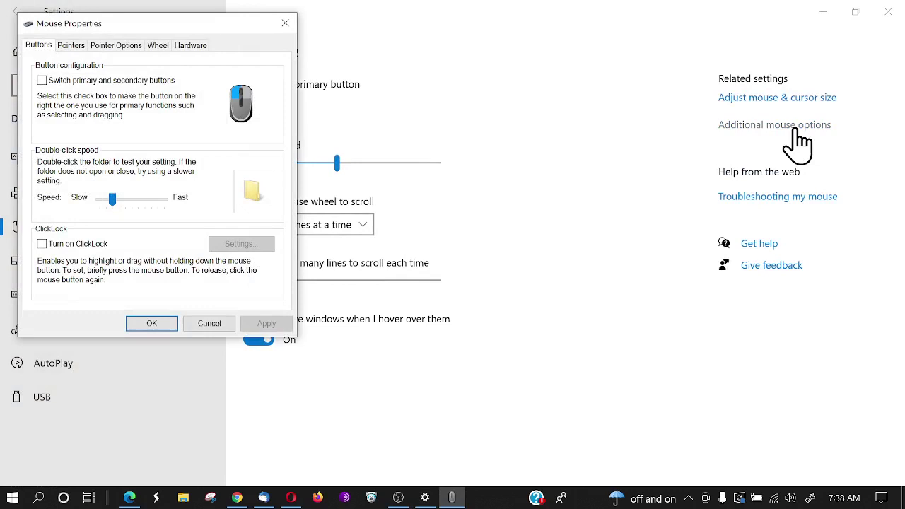
left_click_drag(178, 19, 443, 52)
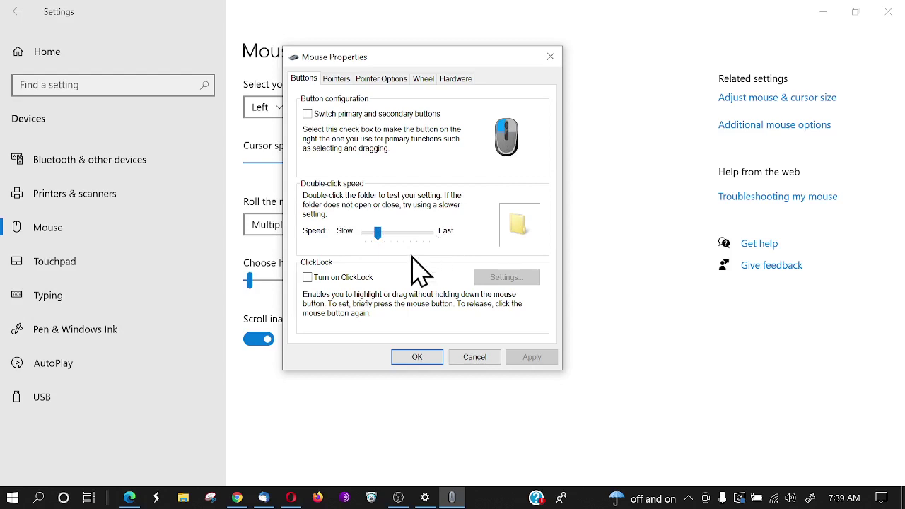
Look through the pointer schemes keeping (None), then show the Pointer Options settings
left_click(343, 80)
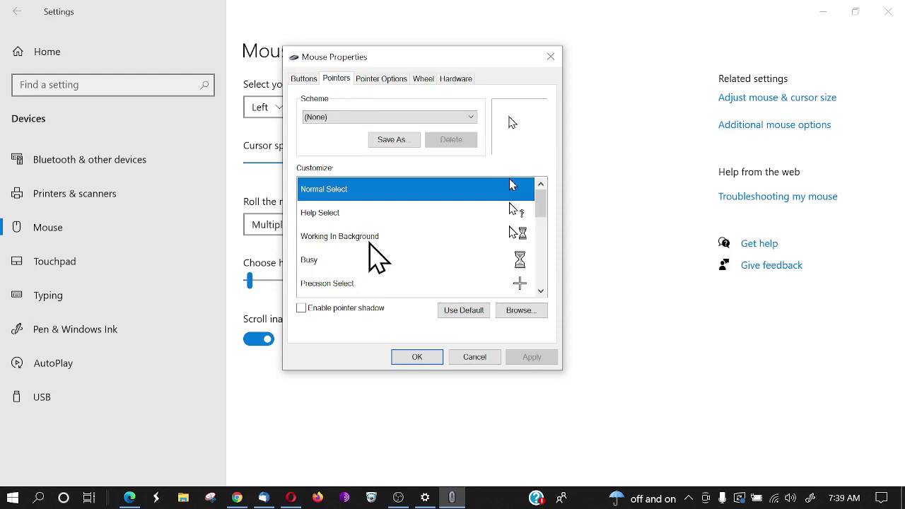
left_click(364, 118)
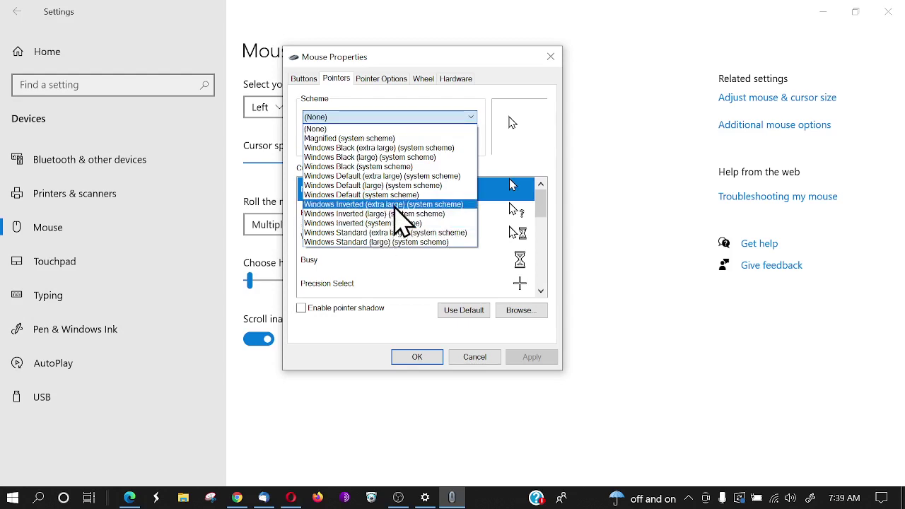
left_click(379, 81)
left_click(380, 79)
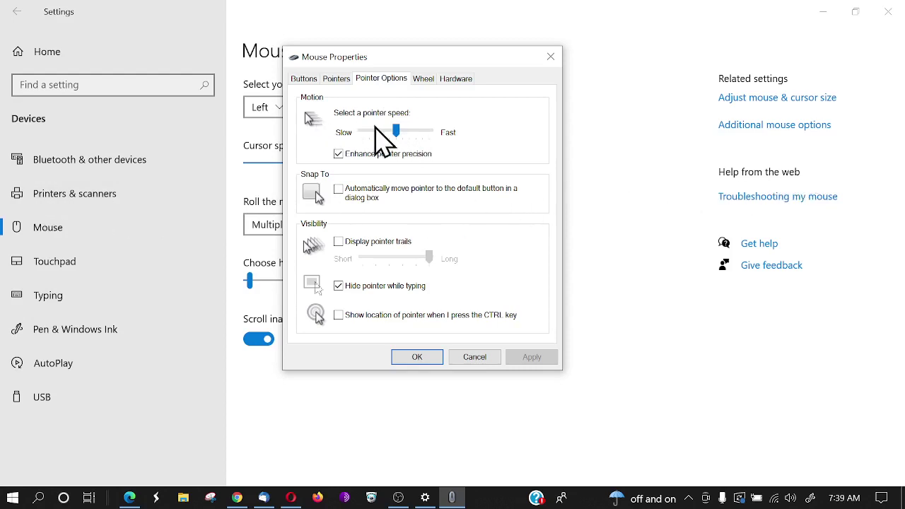
left_click_drag(393, 130, 428, 130)
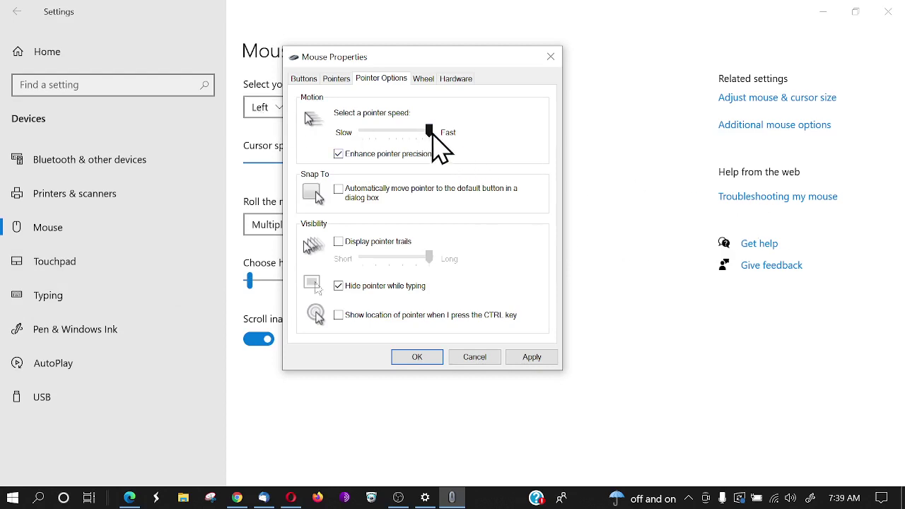
left_click_drag(428, 130, 395, 131)
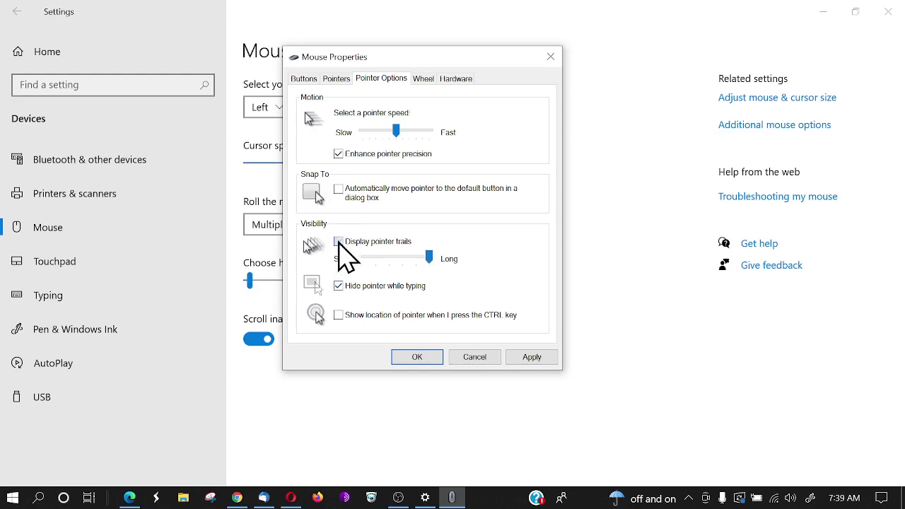
Try pointer trails near Short, then enable Show location of pointer when I press CTRL and test it
left_click(338, 241)
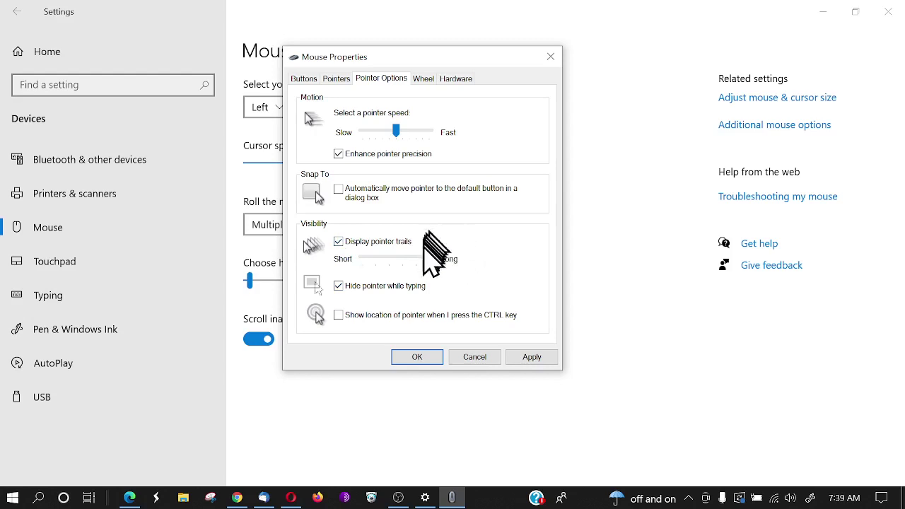
left_click_drag(430, 257, 363, 259)
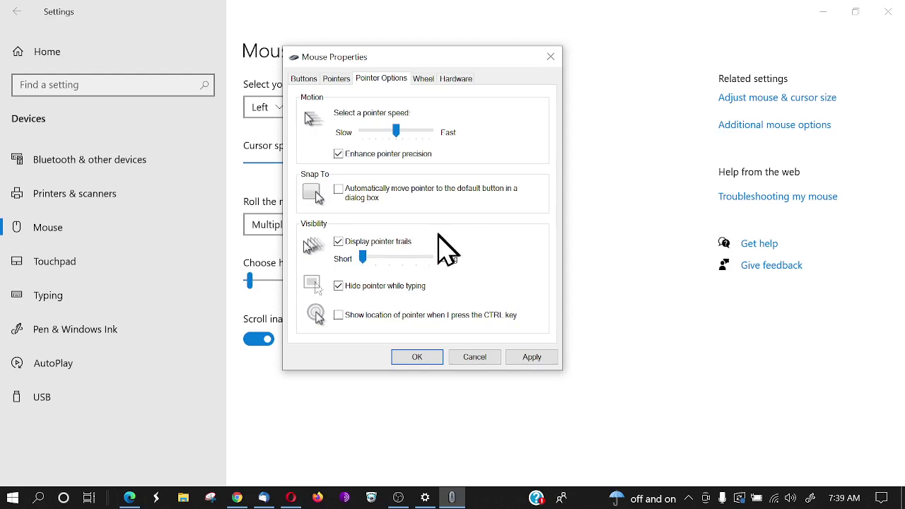
left_click(373, 255)
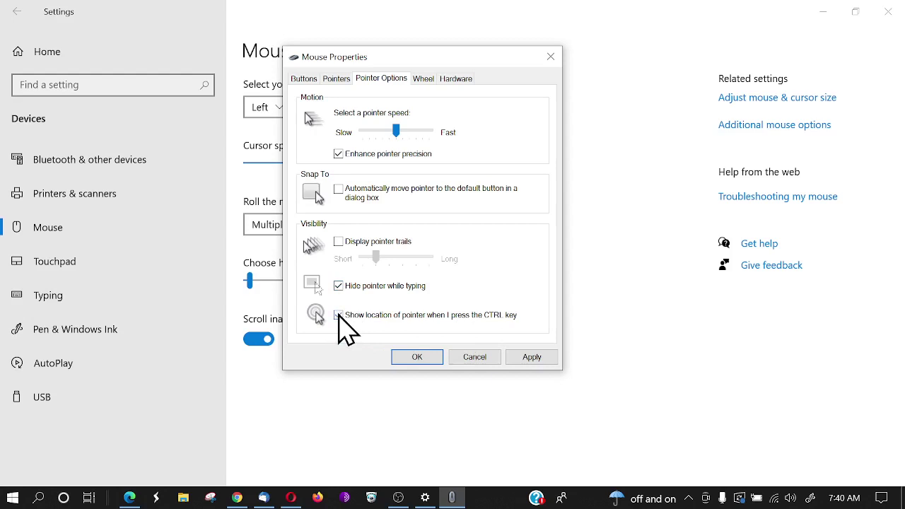
left_click(339, 315)
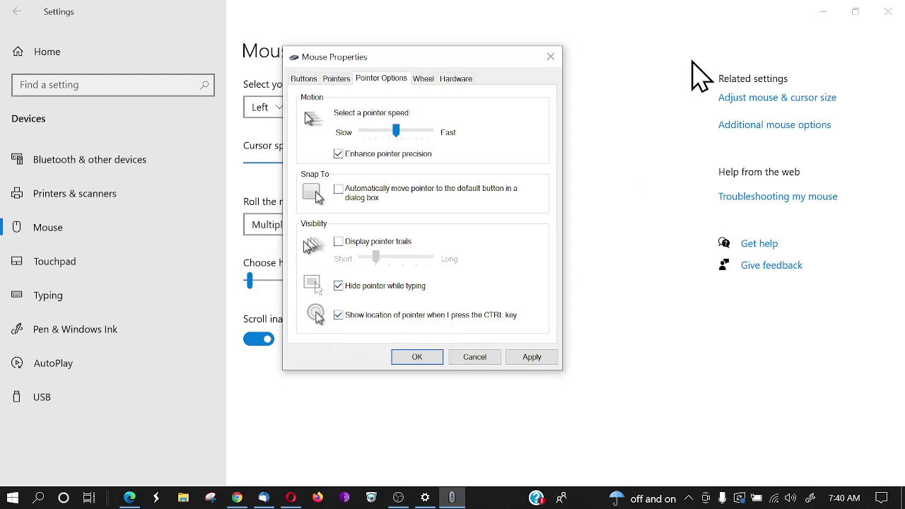
key("ctrl")
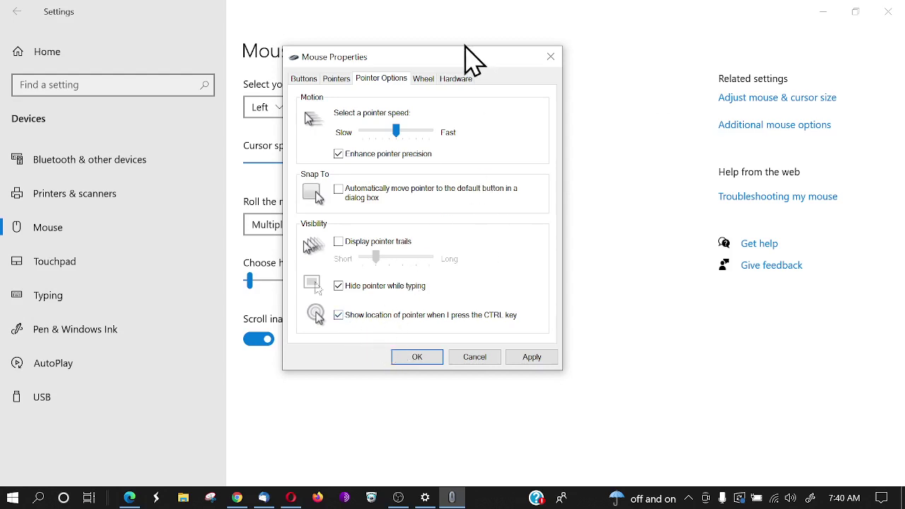
Set vertical wheel scrolling to 3 lines per notch, then view the ELAN Clickpad and HID mouse devices
left_click(426, 83)
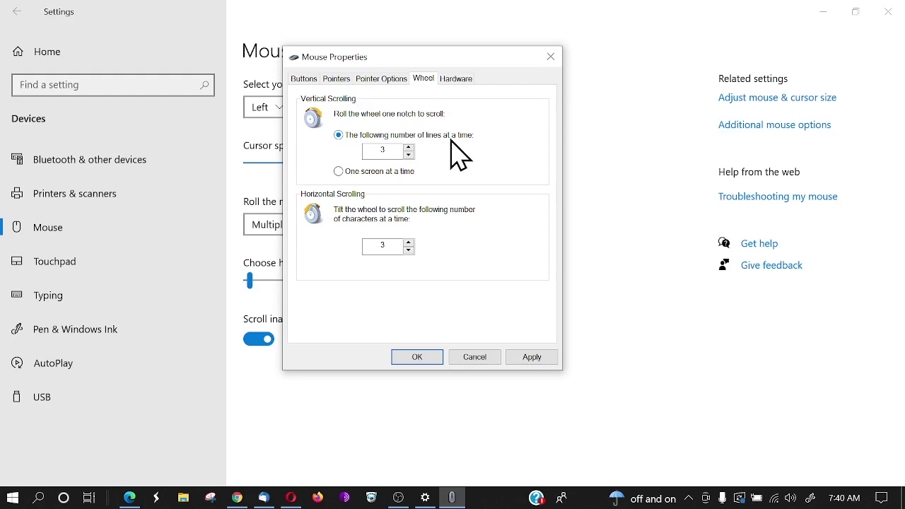
left_click(409, 155)
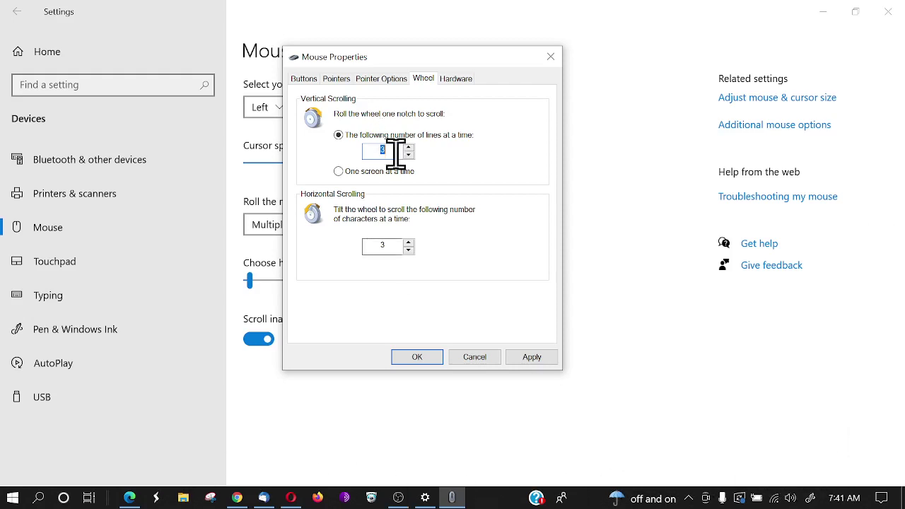
left_click(459, 79)
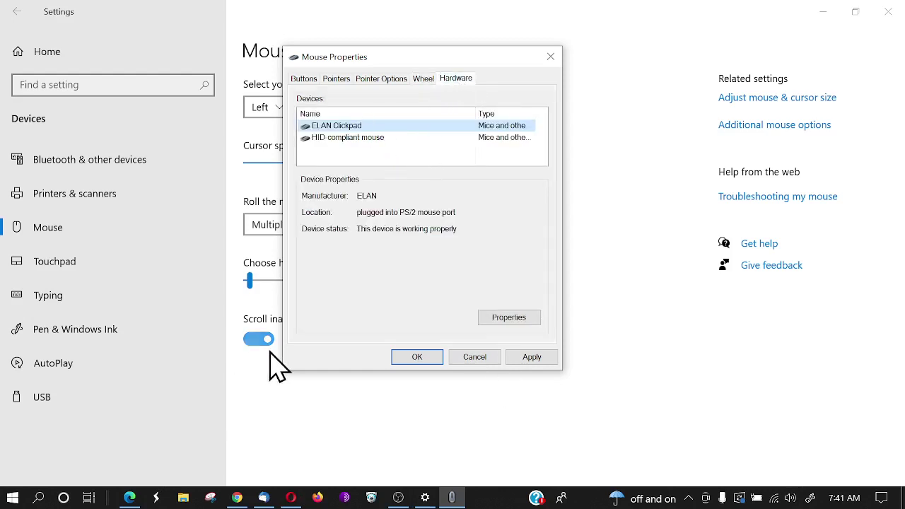
Apply the mouse changes and close Mouse Properties with OK
left_click(526, 357)
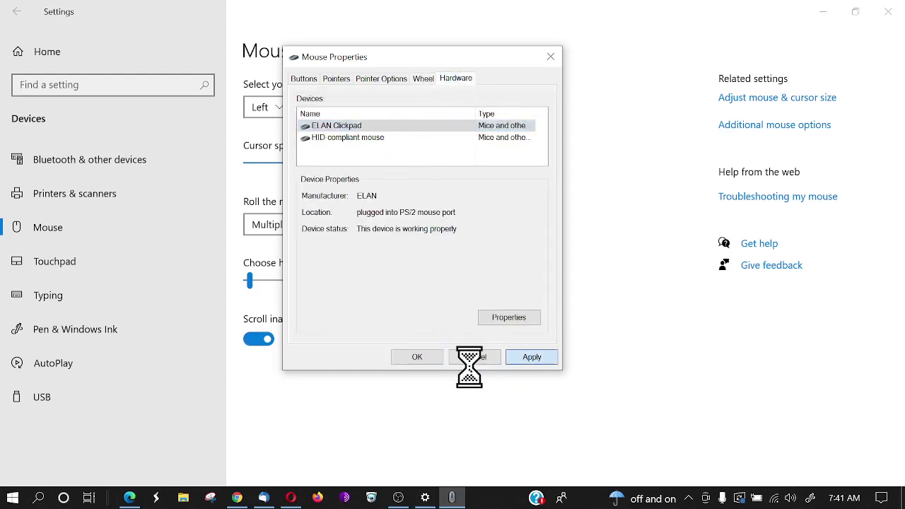
left_click(422, 357)
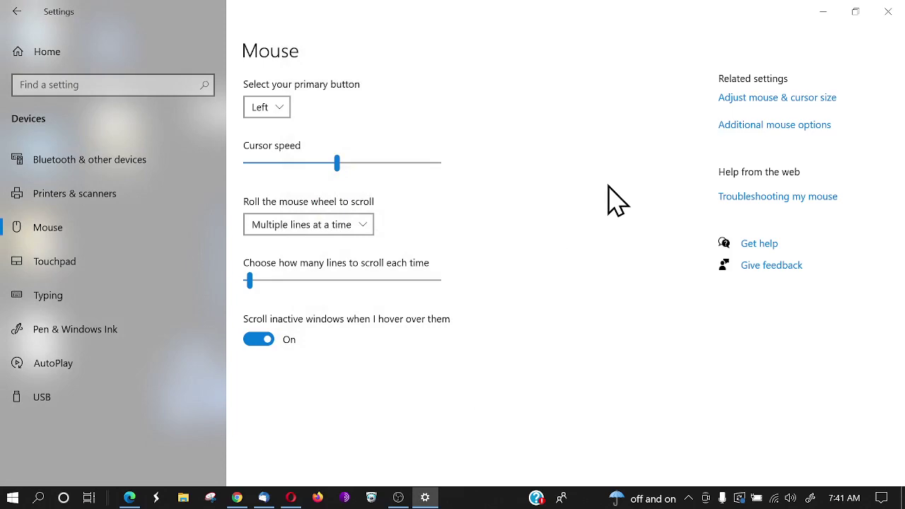
Close the Settings window to return to the desktop
left_click(888, 11)
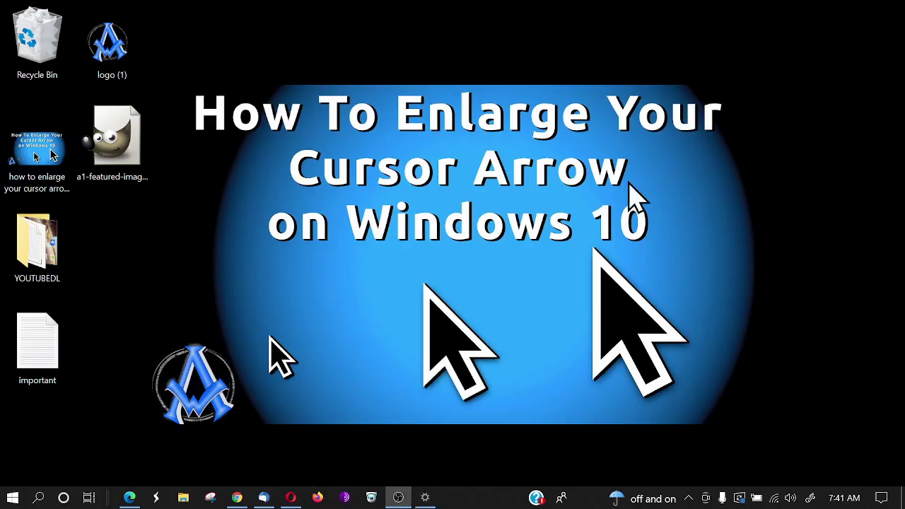